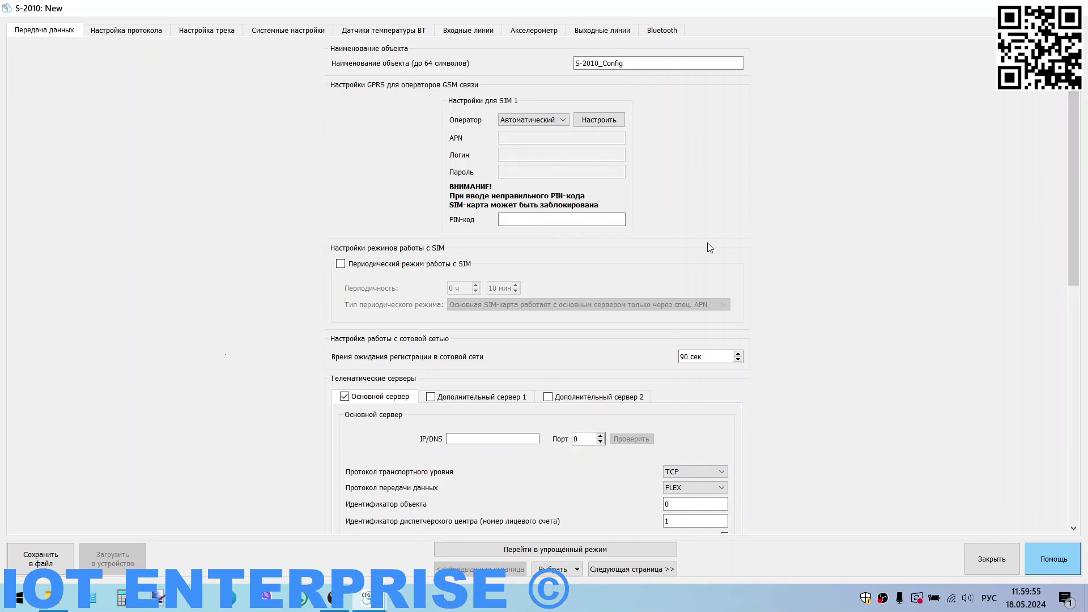
Step: Keep SIM 1 operator selection automatic and set cellular registration wait to 180 сек
{"action": "left_click", "coordinate": [551, 121]}
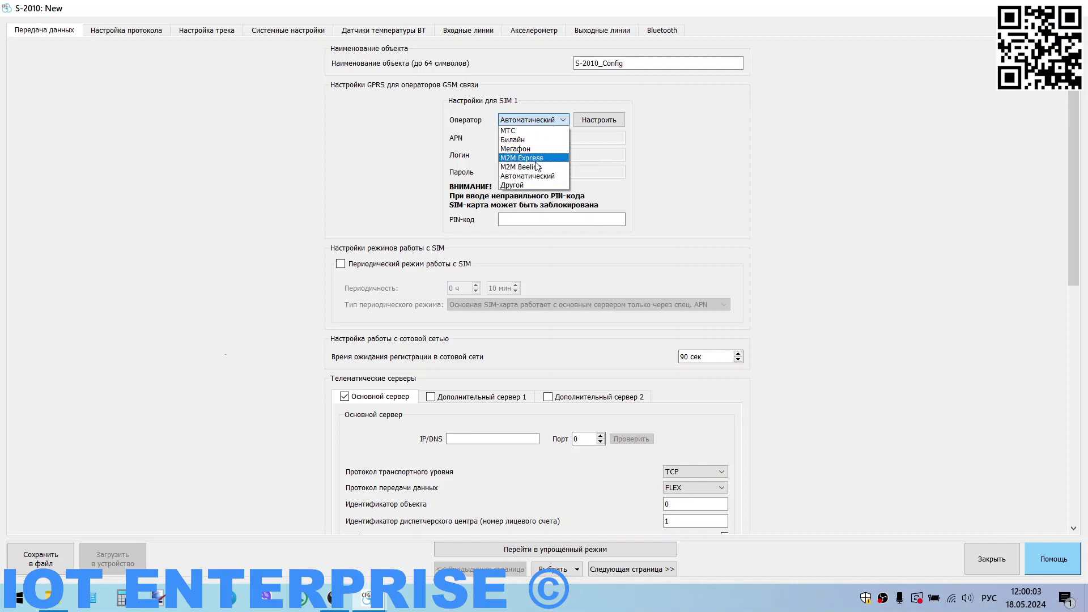
{"action": "left_click", "coordinate": [584, 149]}
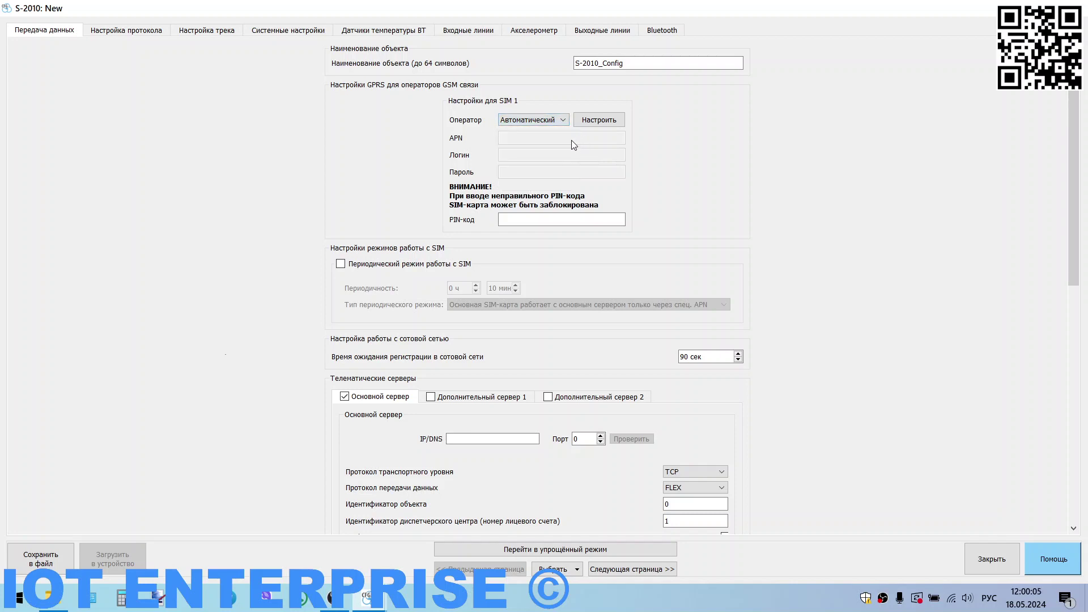
{"action": "left_click", "coordinate": [543, 226]}
{"action": "scroll", "coordinate": [488, 236], "scroll_direction": "down", "scroll_amount": 3}
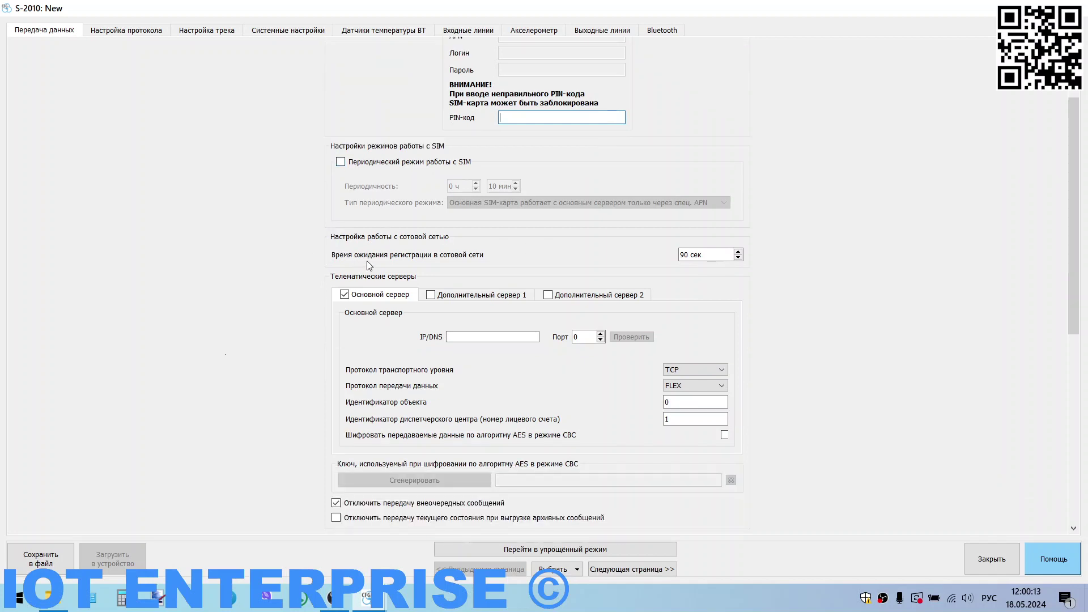
{"action": "double_click", "coordinate": [682, 255]}
{"action": "type", "text": "180"}
Step: Point the main server to 193.193.165.165 on port 22347
{"action": "type", "text": "193.193"}
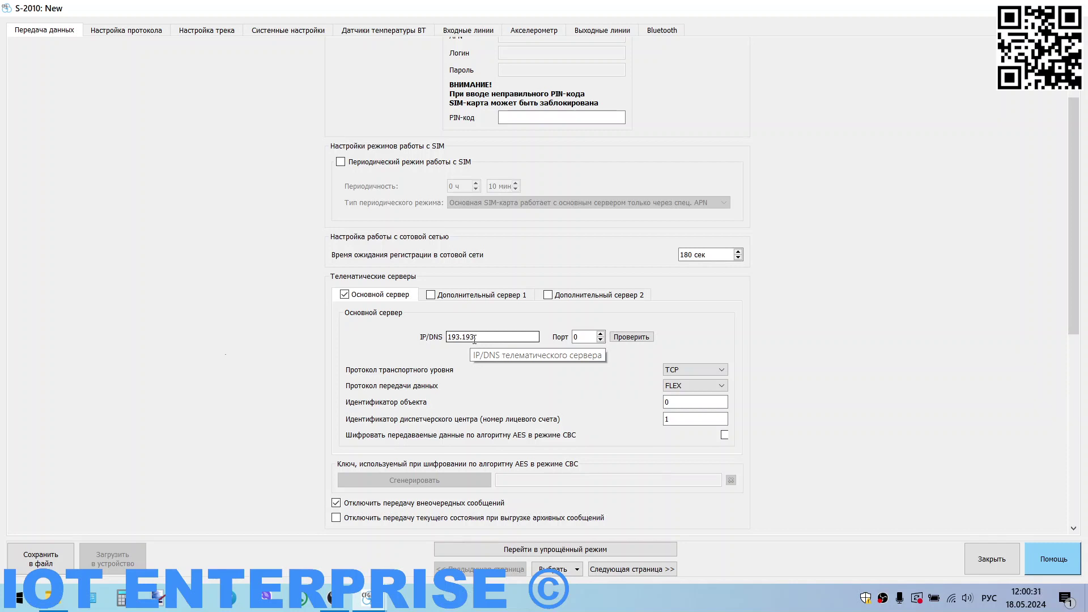
{"action": "type", "text": ".165"}
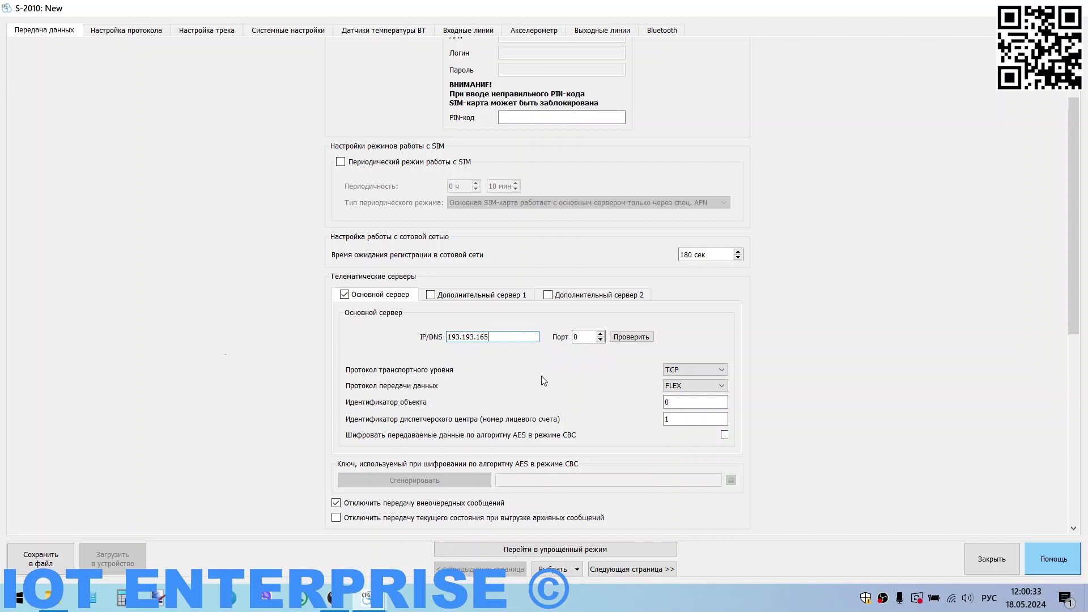
{"action": "type", "text": ".165"}
{"action": "key", "text": "Tab"}
{"action": "type", "text": "22347"}
Step: Keep TCP as the transport protocol and FLEX as the data protocol
{"action": "left_click", "coordinate": [708, 374]}
{"action": "left_click", "coordinate": [706, 370]}
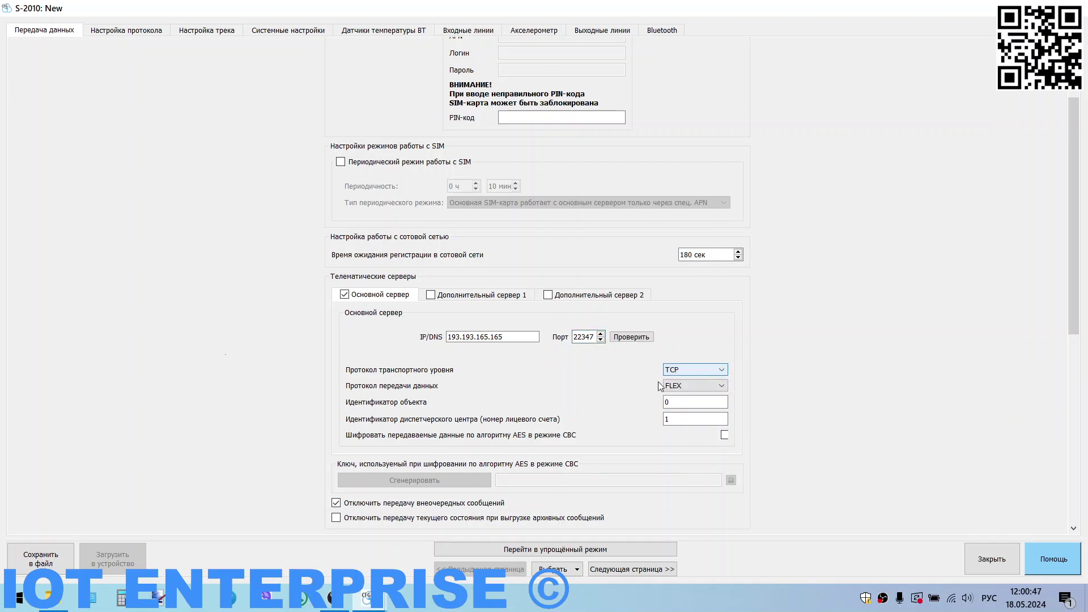
{"action": "left_click", "coordinate": [689, 385]}
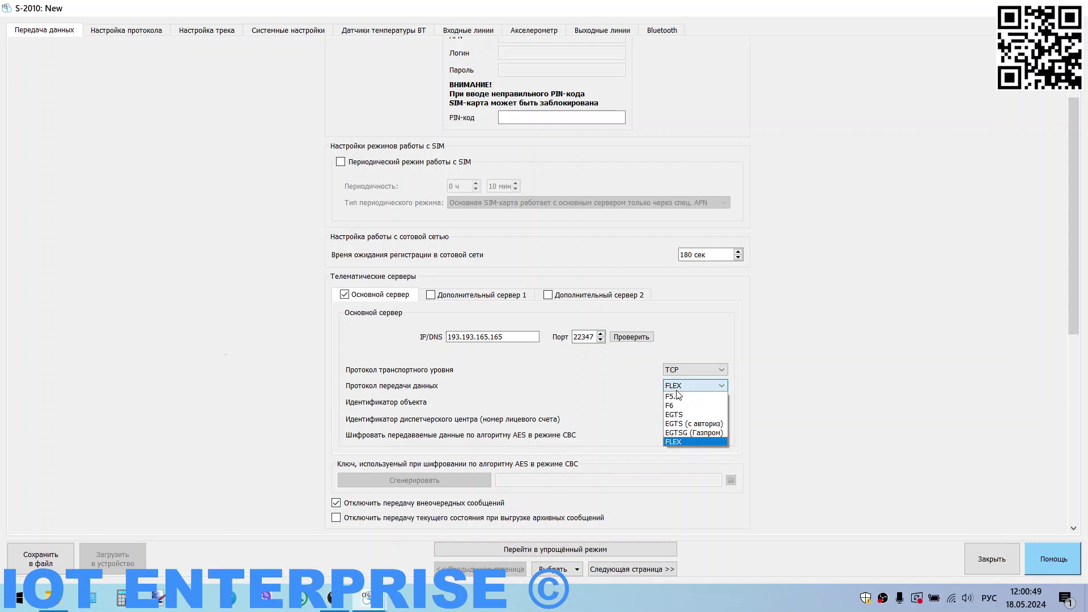
{"action": "left_click", "coordinate": [682, 443]}
{"action": "scroll", "coordinate": [607, 409], "scroll_direction": "down", "scroll_amount": 2}
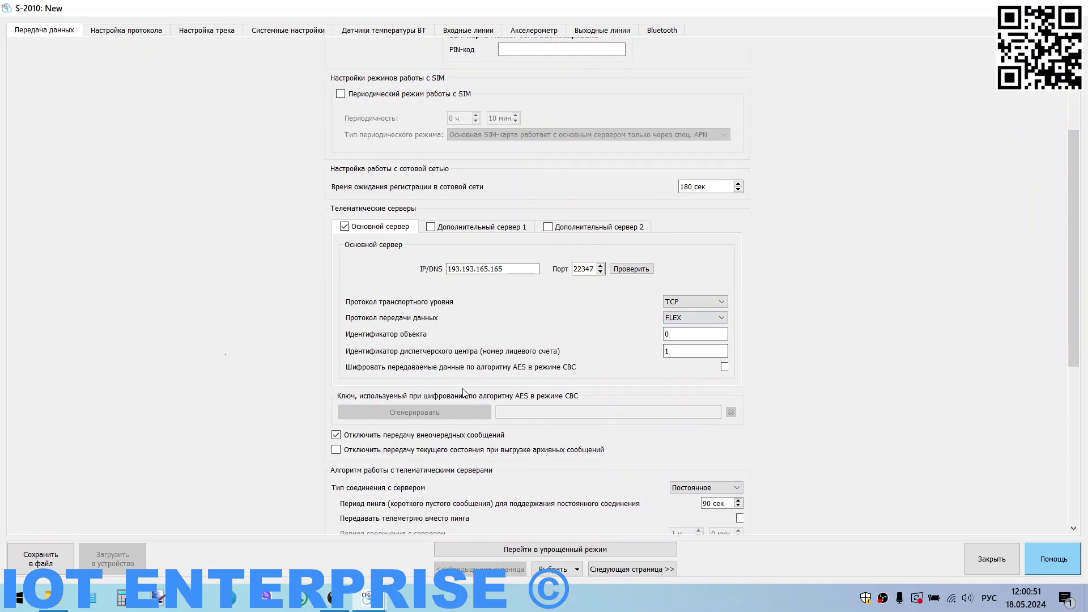
Step: Uncheck 'Отключить передачу внеочередных сообщений' so out-of-turn messages reach the server
{"action": "scroll", "coordinate": [464, 391], "scroll_direction": "down", "scroll_amount": 2}
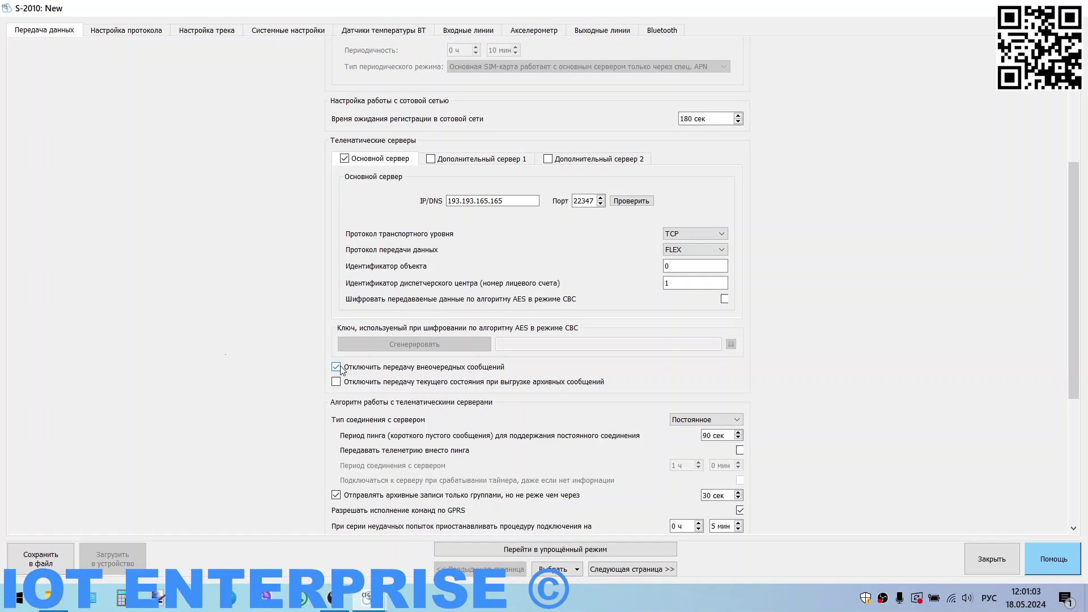
{"action": "left_click", "coordinate": [339, 368]}
{"action": "scroll", "coordinate": [415, 379], "scroll_direction": "down", "scroll_amount": 3}
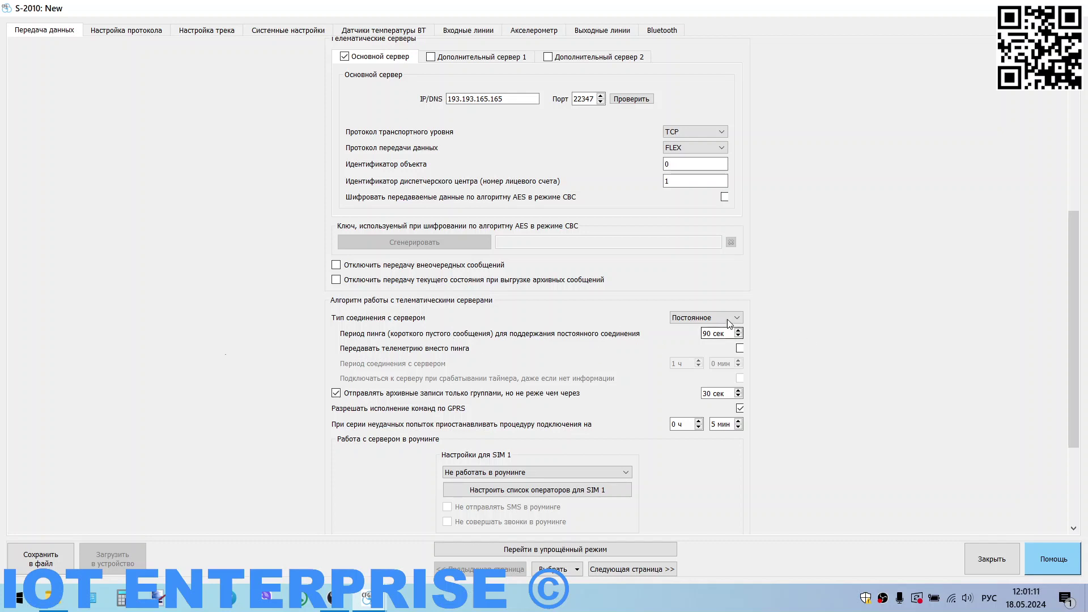
Step: Keep the Постоянное connection type and set SIM 1 roaming to 'Работать как в домашней сети'
{"action": "left_click", "coordinate": [728, 319]}
{"action": "left_click", "coordinate": [731, 324]}
{"action": "left_click", "coordinate": [710, 337]}
{"action": "scroll", "coordinate": [574, 366], "scroll_direction": "down", "scroll_amount": 4}
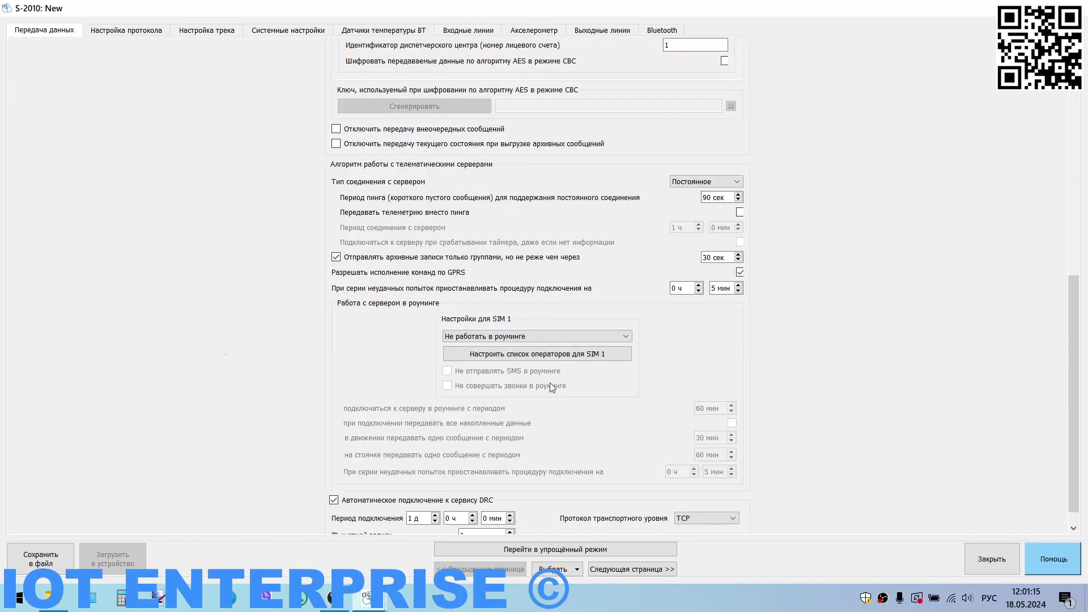
{"action": "left_click", "coordinate": [491, 338]}
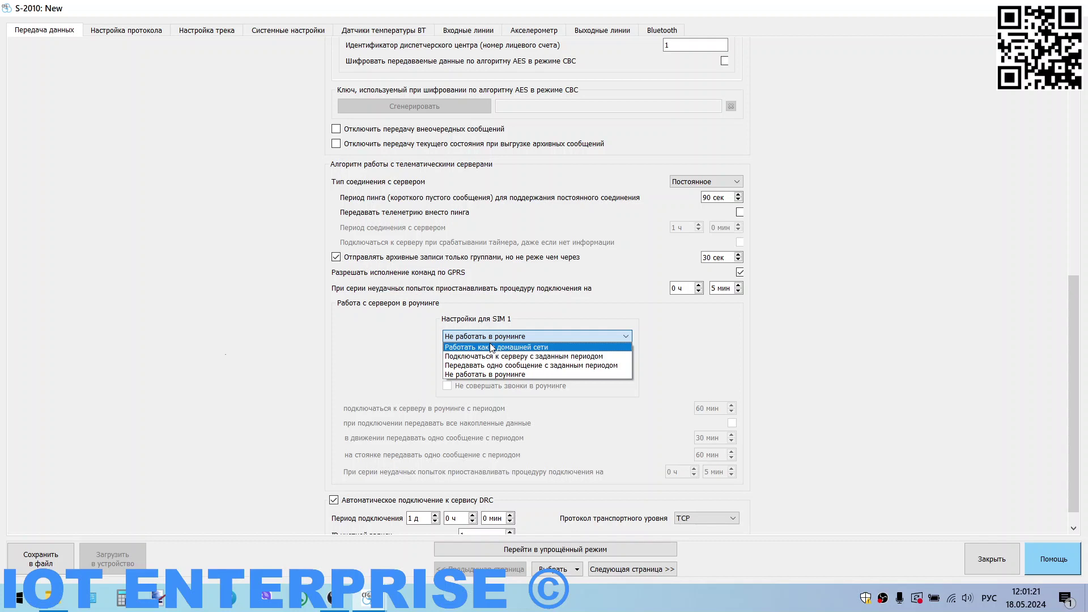
{"action": "left_click", "coordinate": [491, 348]}
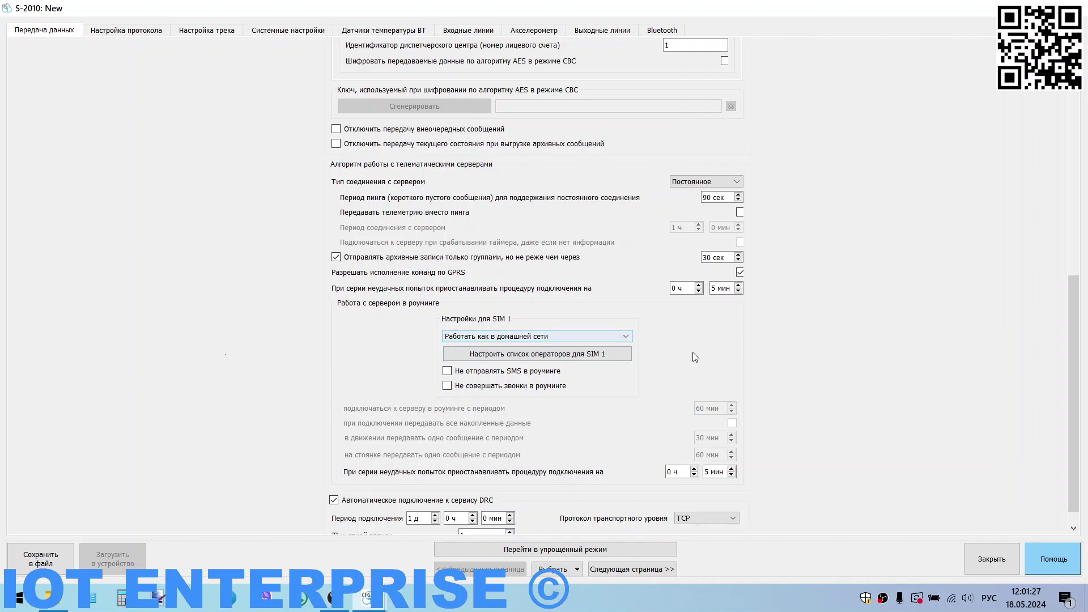
{"action": "scroll", "coordinate": [696, 358], "scroll_direction": "down", "scroll_amount": 1}
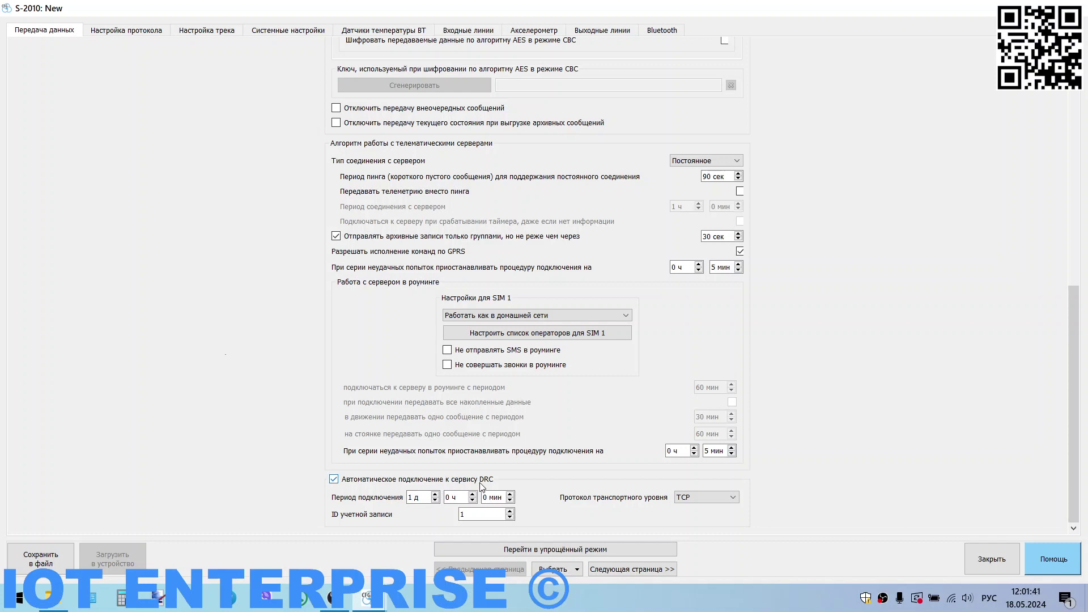
Step: Set the DRC account ID to 55 and go to the Настройка протокола page
{"action": "double_click", "coordinate": [472, 515]}
{"action": "double_click", "coordinate": [419, 496]}
{"action": "double_click", "coordinate": [474, 515]}
{"action": "left_click", "coordinate": [131, 28]}
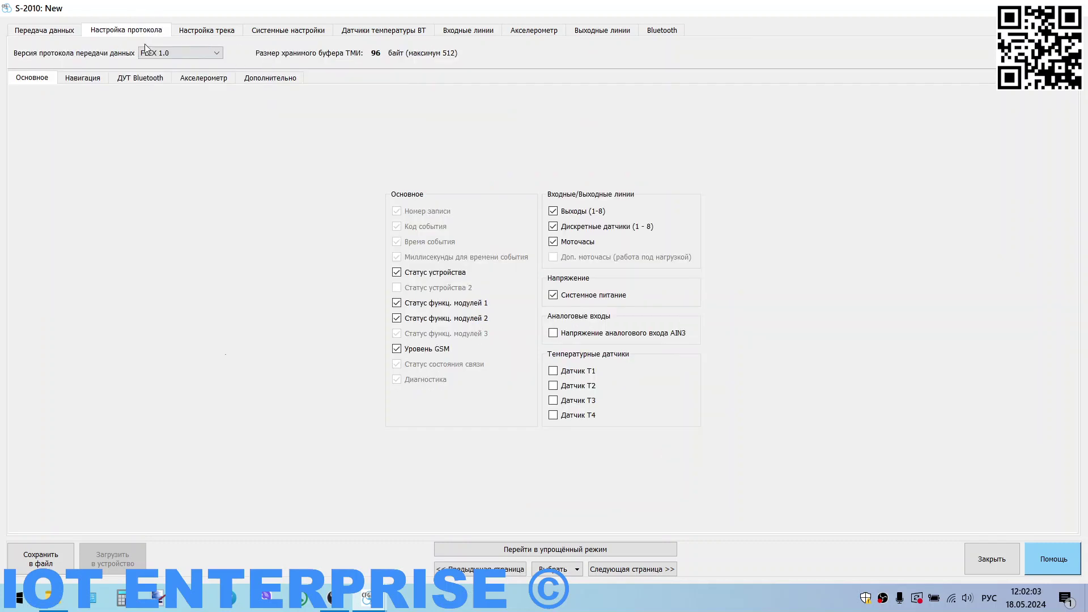
Step: Switch the protocol version to FLEX 3.0 and include AIN3 voltage
{"action": "left_click", "coordinate": [187, 53]}
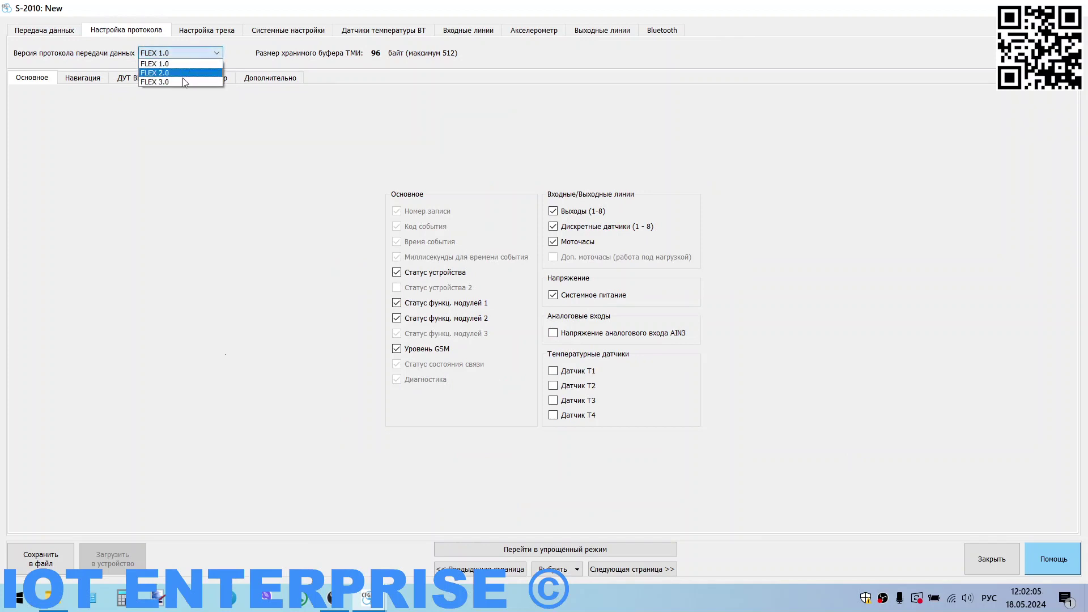
{"action": "left_click", "coordinate": [176, 79]}
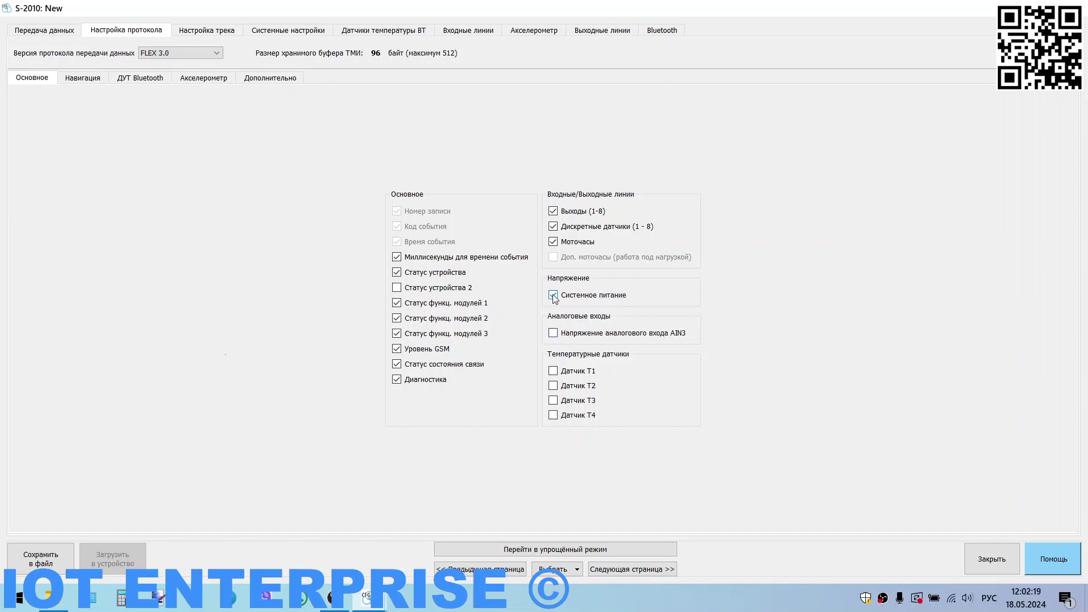
{"action": "left_click", "coordinate": [555, 334]}
Step: Exclude engine hours, discrete sensors, outputs, milliseconds, module-3 status and diagnostics from the record
{"action": "left_click", "coordinate": [554, 242]}
{"action": "left_click", "coordinate": [554, 227]}
{"action": "left_click", "coordinate": [553, 212]}
{"action": "left_click", "coordinate": [399, 259]}
{"action": "left_click", "coordinate": [399, 335]}
{"action": "left_click", "coordinate": [398, 381]}
{"action": "left_click", "coordinate": [84, 81]}
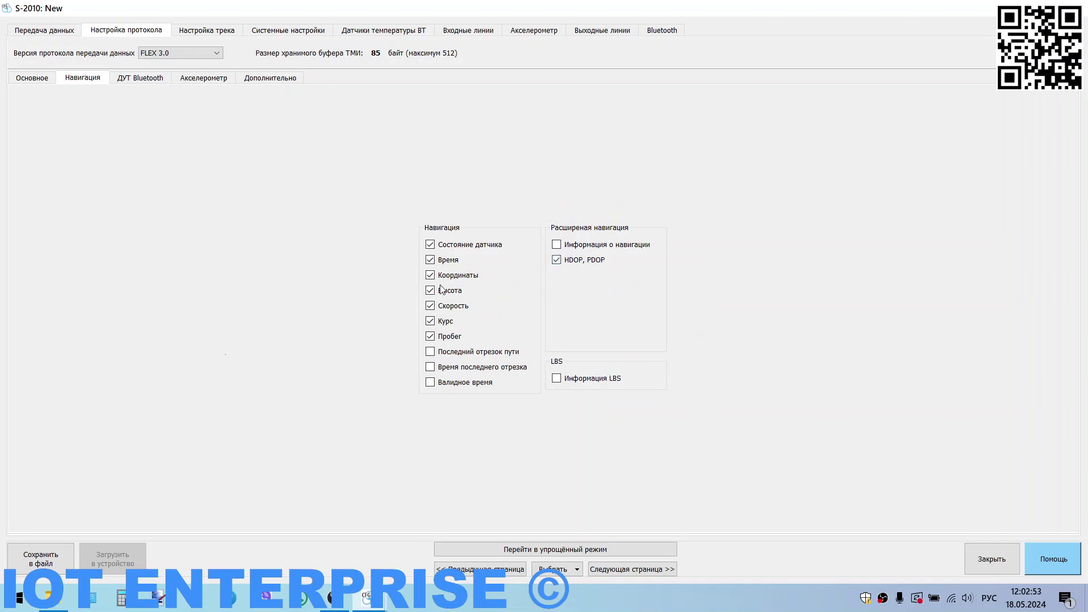
Step: Add LBS information, remove SHx virtual-sensor state, and go to the Настройка трека page
{"action": "left_click", "coordinate": [558, 379]}
{"action": "left_click", "coordinate": [161, 80]}
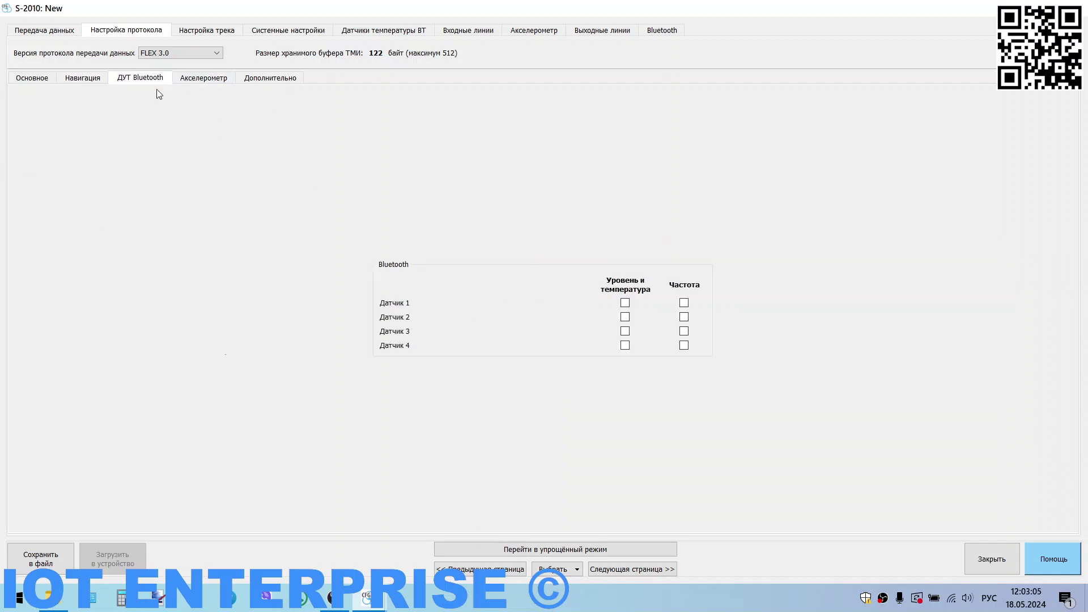
{"action": "left_click", "coordinate": [199, 79]}
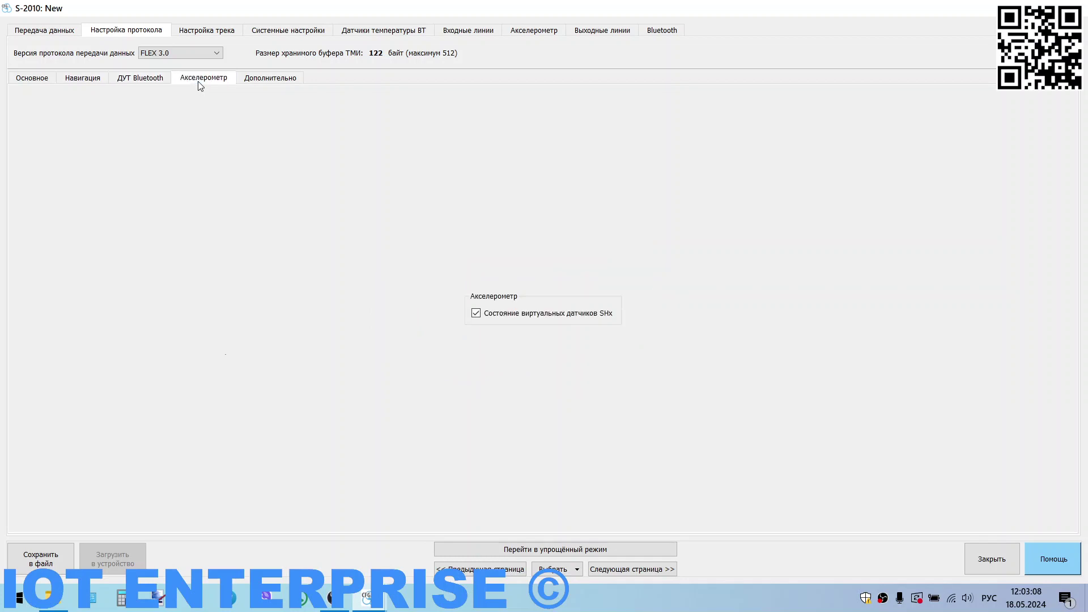
{"action": "left_click", "coordinate": [482, 315]}
{"action": "left_click", "coordinate": [265, 82]}
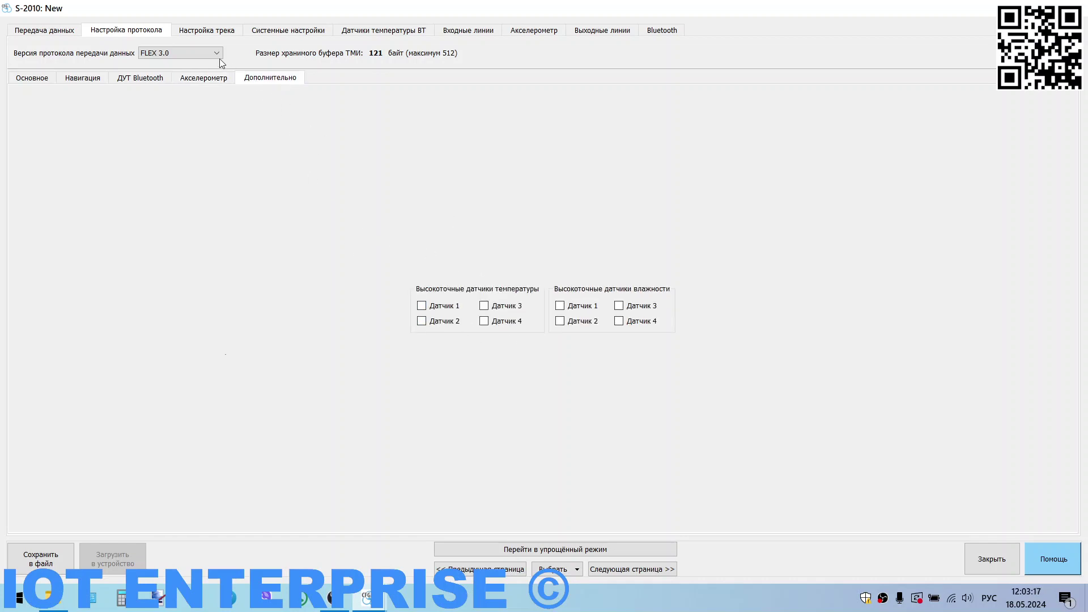
{"action": "left_click", "coordinate": [205, 33]}
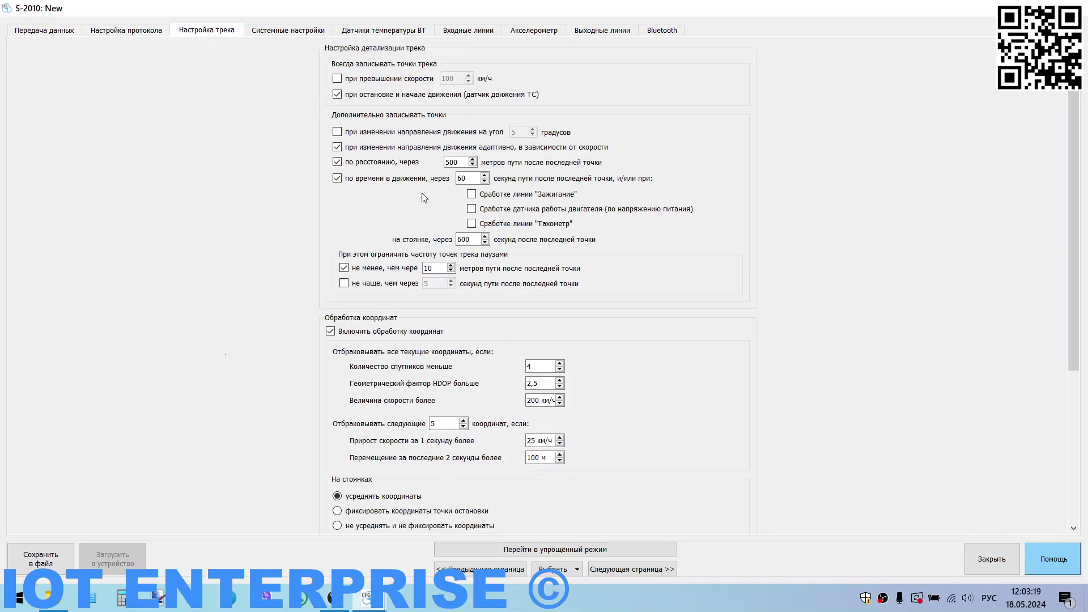
Step: Stop recording stop/start points, enable minimum time, and set time 15, distance 15, parking 120
{"action": "left_click", "coordinate": [338, 95]}
{"action": "left_click", "coordinate": [344, 283]}
{"action": "double_click", "coordinate": [428, 284]}
{"action": "type", "text": "15"}
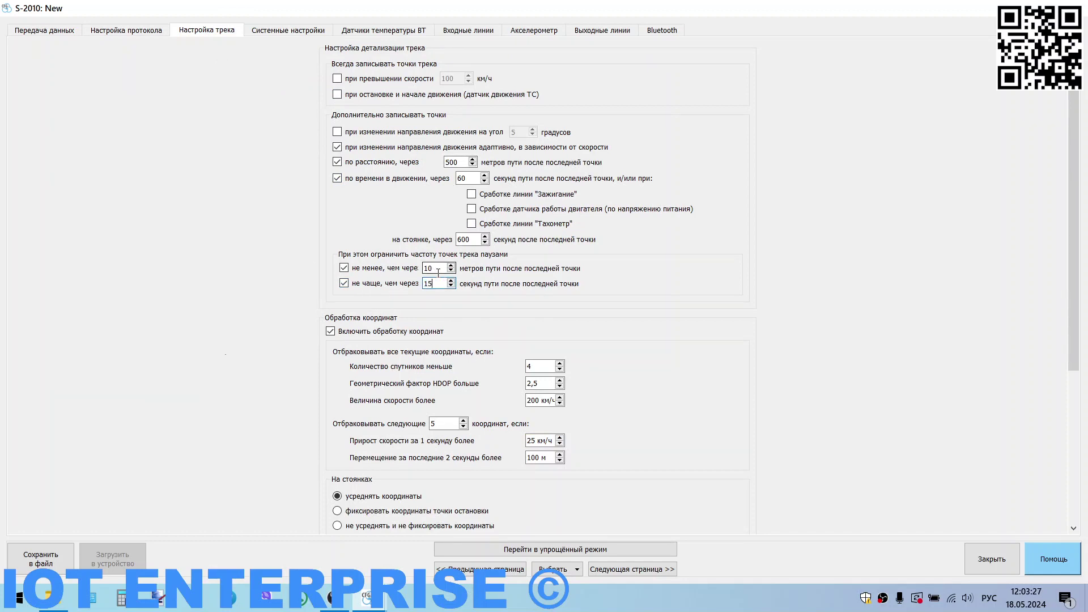
{"action": "double_click", "coordinate": [429, 268]}
{"action": "type", "text": "15"}
{"action": "double_click", "coordinate": [463, 240]}
{"action": "type", "text": "120"}
Step: Review the track filter, rejecting the following 13 coordinates, and go to Системные настройки
{"action": "left_click", "coordinate": [434, 269]}
{"action": "left_click", "coordinate": [437, 280]}
{"action": "left_click_drag", "start_coordinate": [474, 240], "coordinate": [445, 241]}
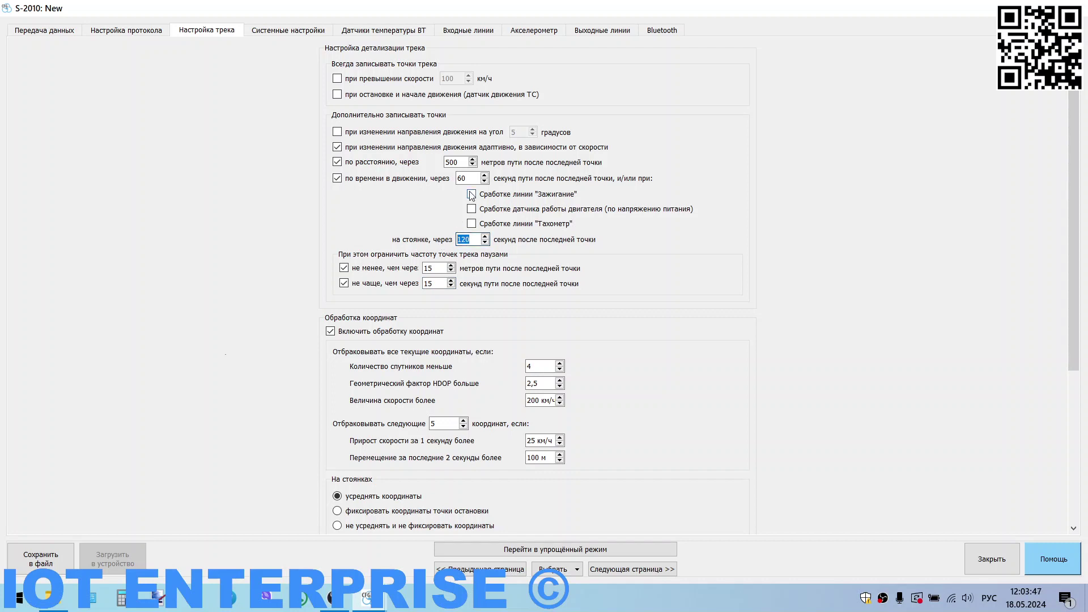
{"action": "left_click", "coordinate": [477, 237]}
{"action": "double_click", "coordinate": [477, 237]}
{"action": "scroll", "coordinate": [528, 296], "scroll_direction": "down", "scroll_amount": 2}
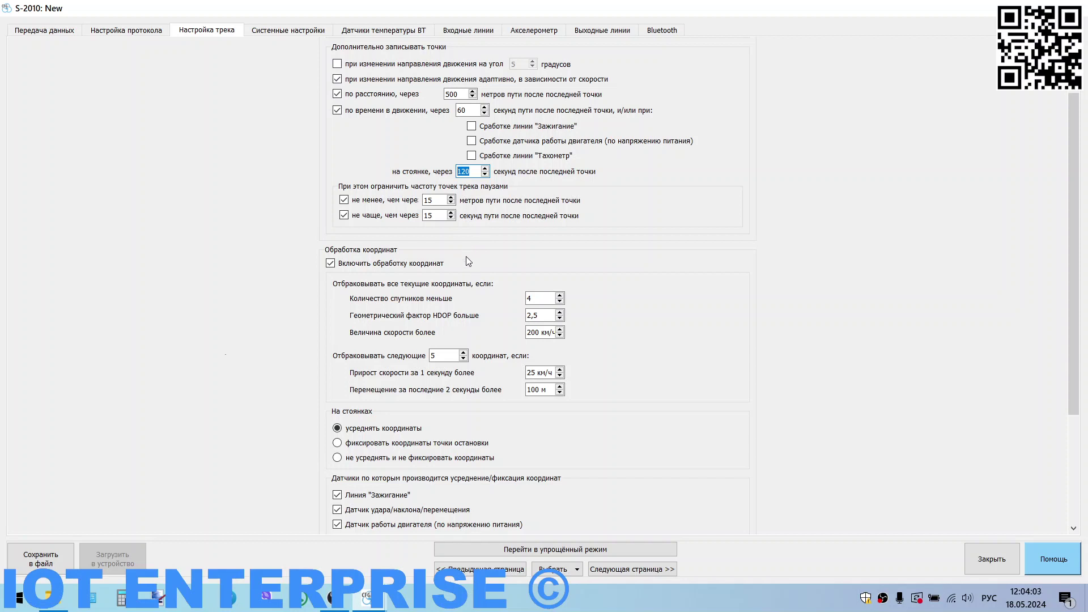
{"action": "scroll", "coordinate": [466, 256], "scroll_direction": "down", "scroll_amount": 1}
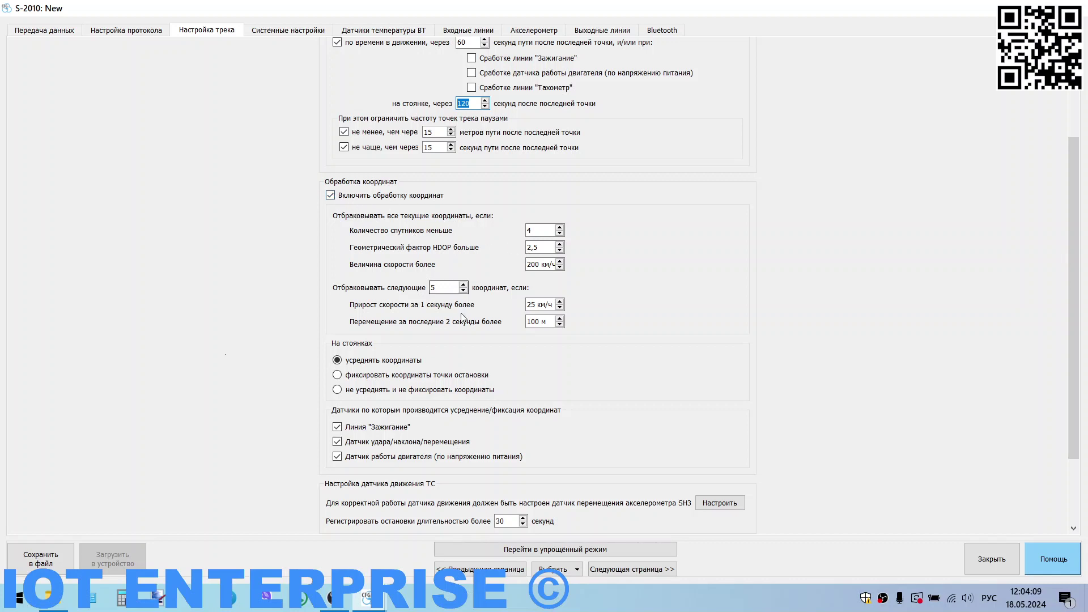
{"action": "scroll", "coordinate": [470, 299], "scroll_direction": "down", "scroll_amount": 1}
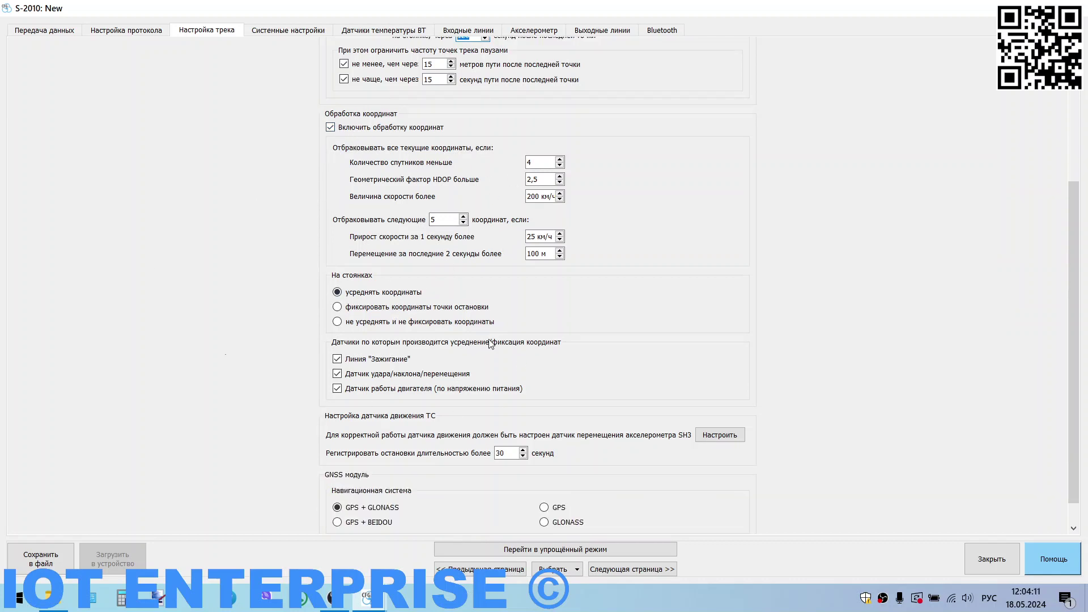
{"action": "scroll", "coordinate": [492, 344], "scroll_direction": "down", "scroll_amount": 1}
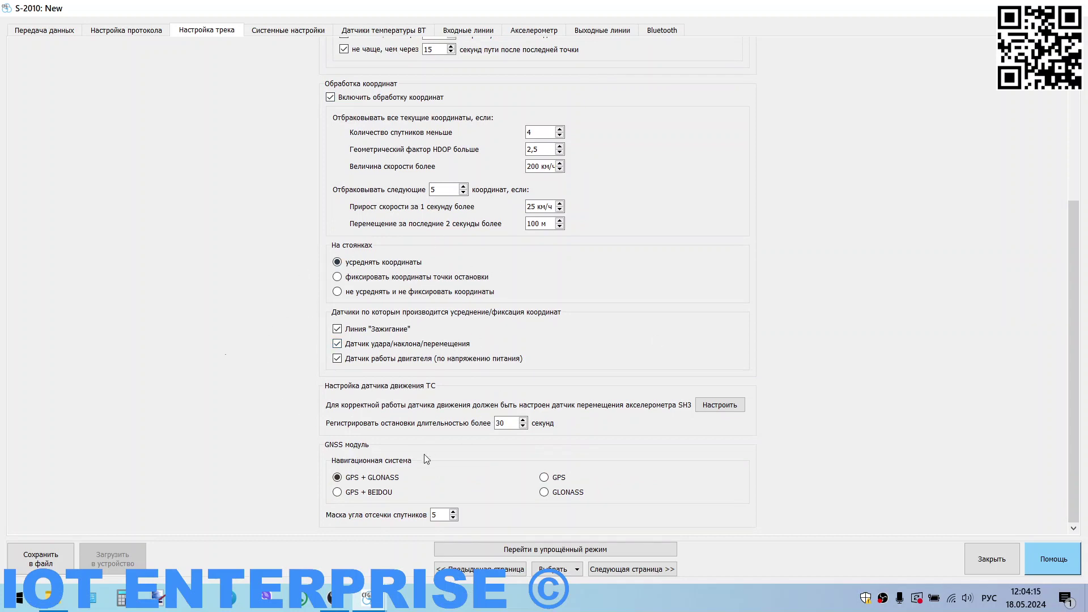
{"action": "scroll", "coordinate": [464, 362], "scroll_direction": "up", "scroll_amount": 4}
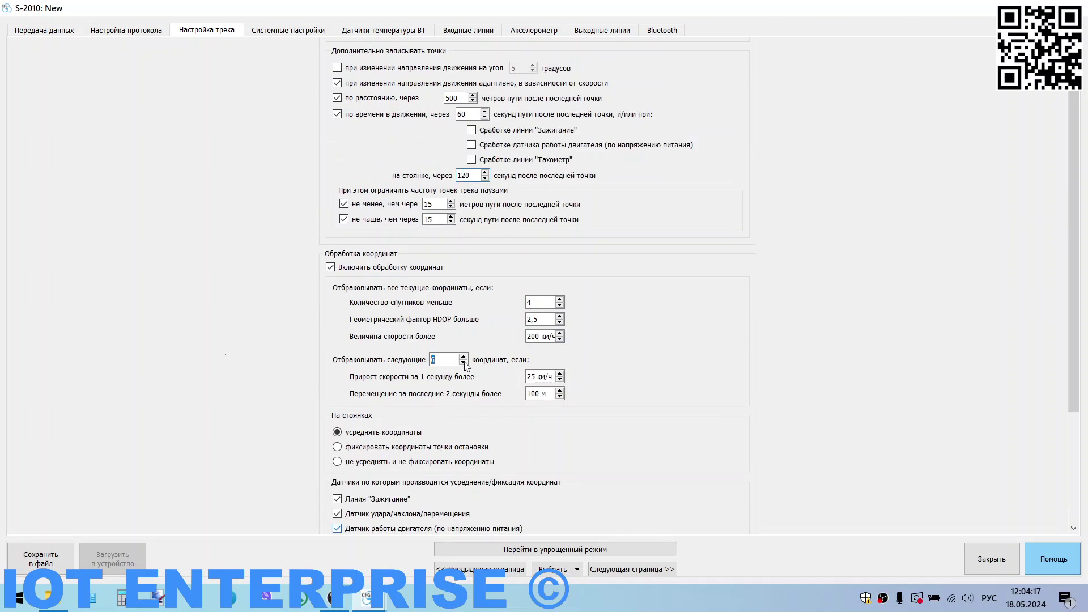
{"action": "scroll", "coordinate": [188, 324], "scroll_direction": "down", "scroll_amount": 4}
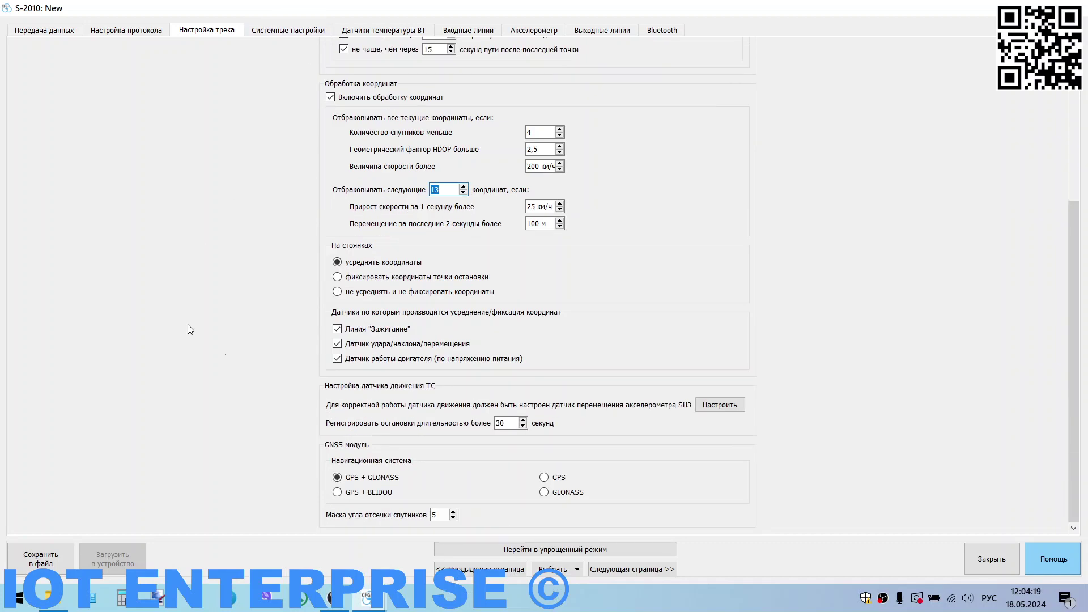
{"action": "left_click", "coordinate": [258, 29]}
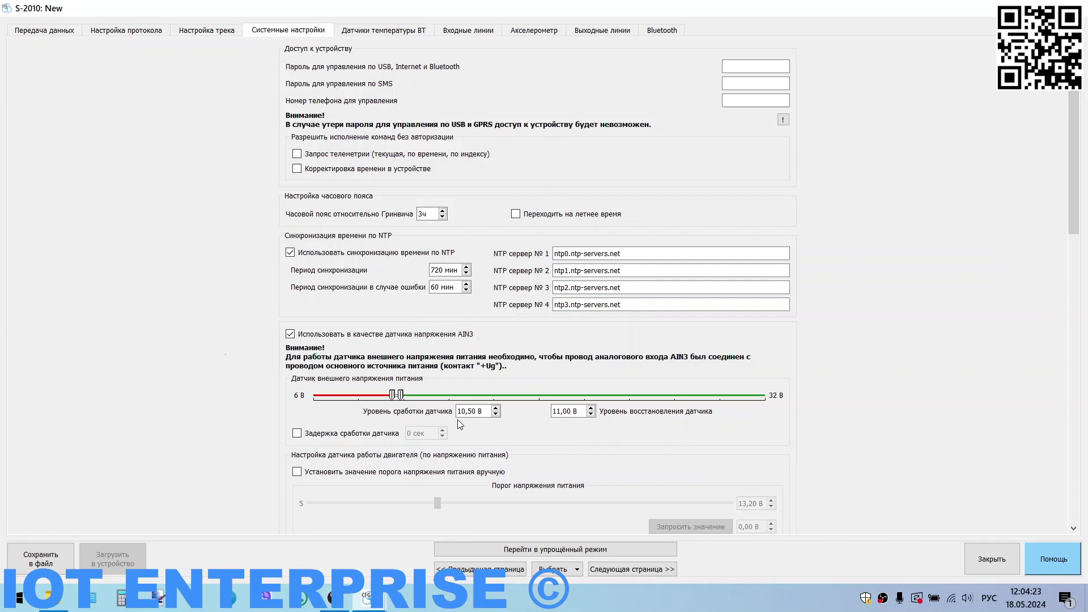
{"action": "scroll", "coordinate": [496, 414], "scroll_direction": "down", "scroll_amount": 3}
{"action": "scroll", "coordinate": [494, 407], "scroll_direction": "down", "scroll_amount": 8}
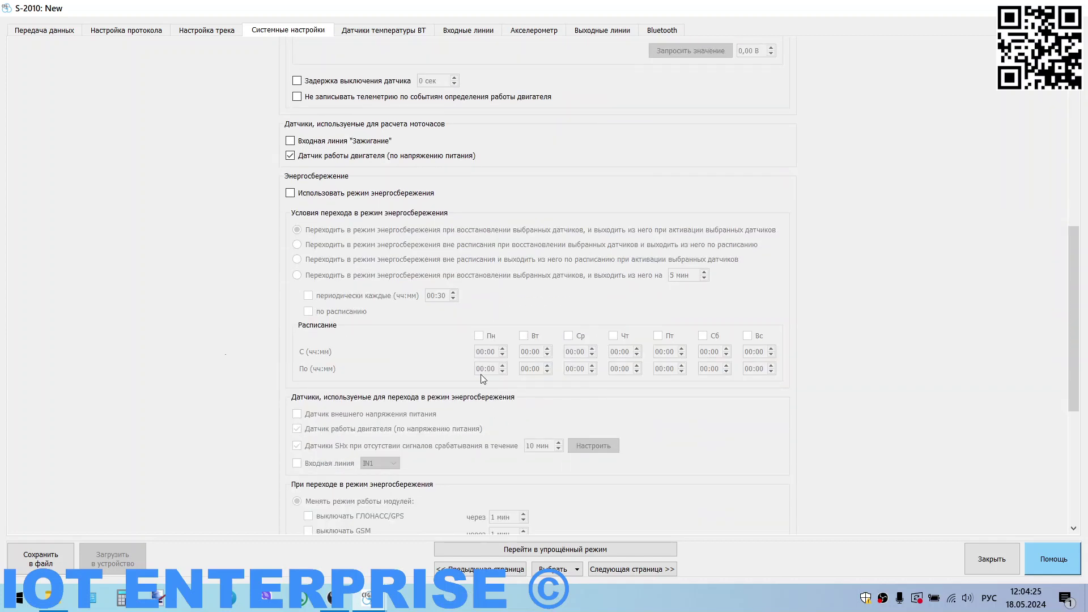
{"action": "scroll", "coordinate": [408, 285], "scroll_direction": "down", "scroll_amount": 5}
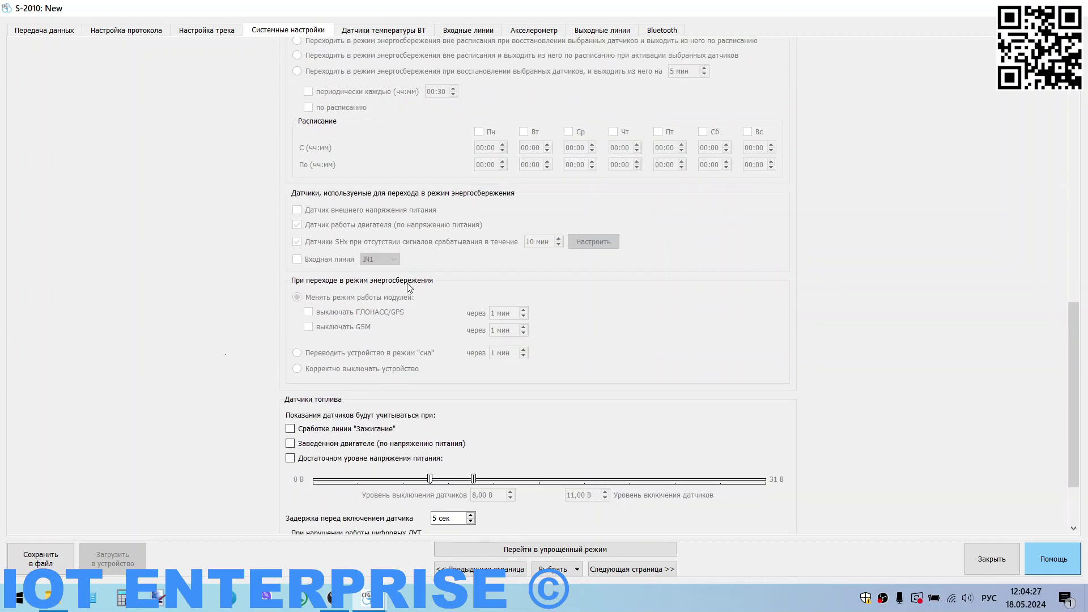
{"action": "scroll", "coordinate": [408, 286], "scroll_direction": "down", "scroll_amount": 2}
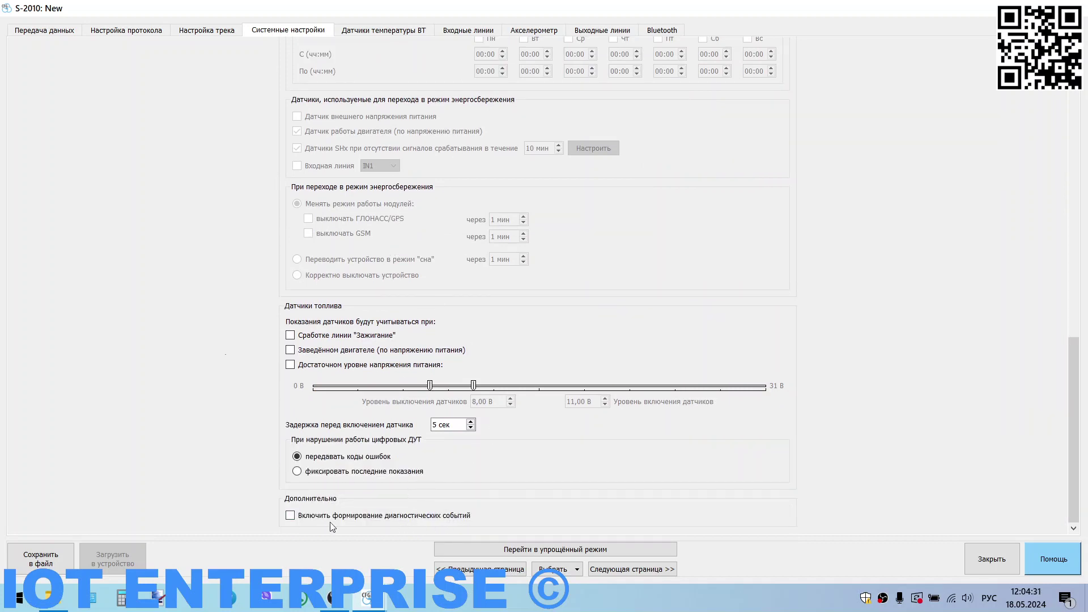
{"action": "left_click", "coordinate": [290, 516]}
{"action": "left_click", "coordinate": [290, 516]}
{"action": "scroll", "coordinate": [417, 479], "scroll_direction": "up", "scroll_amount": 3}
{"action": "scroll", "coordinate": [461, 407], "scroll_direction": "up", "scroll_amount": 5}
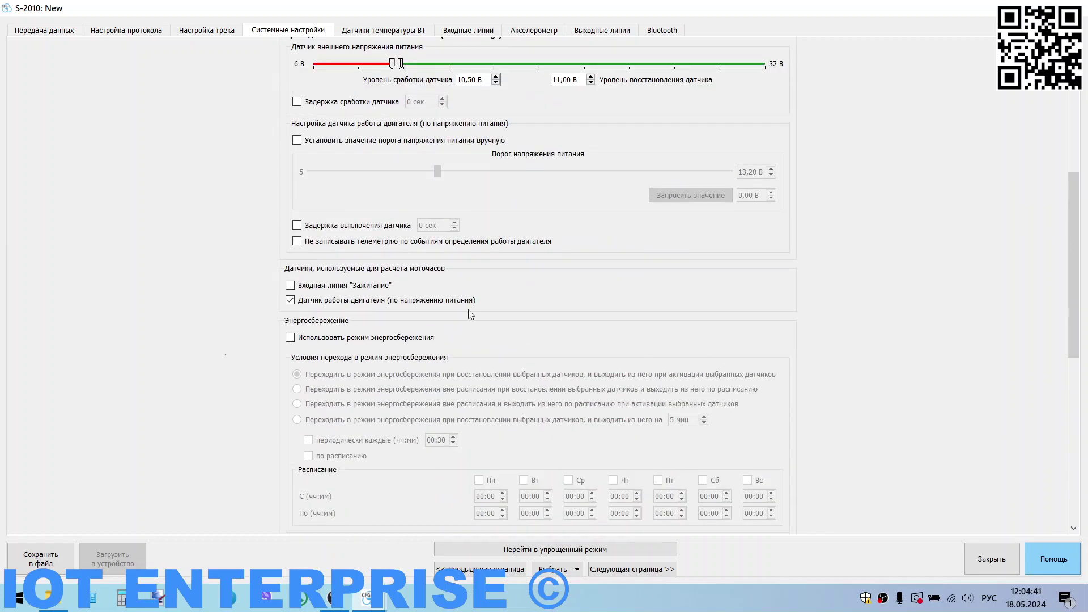
{"action": "scroll", "coordinate": [468, 310], "scroll_direction": "up", "scroll_amount": 1}
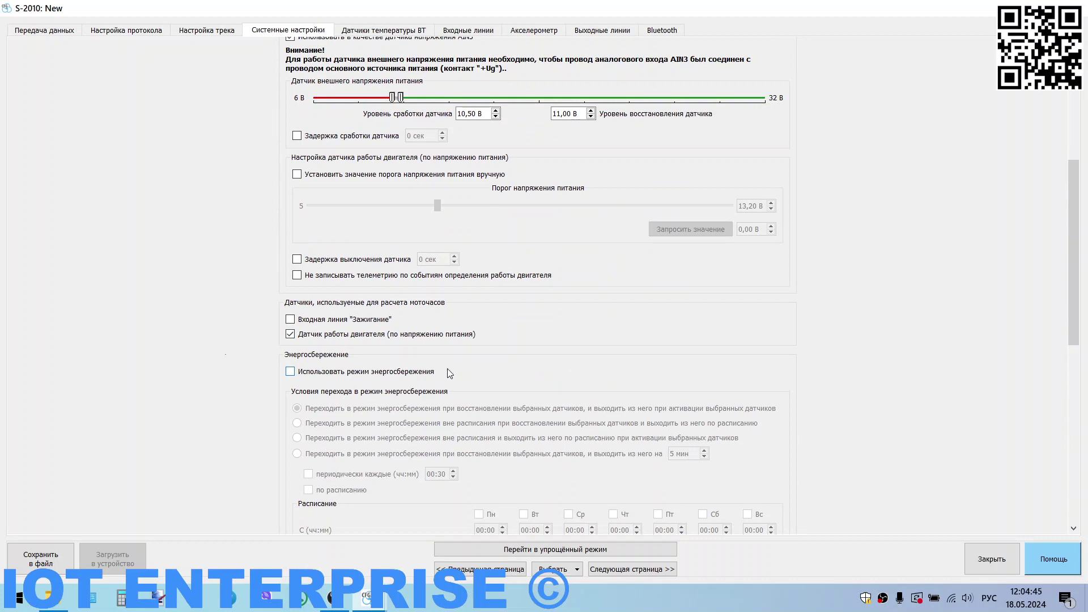
{"action": "scroll", "coordinate": [446, 367], "scroll_direction": "up", "scroll_amount": 5}
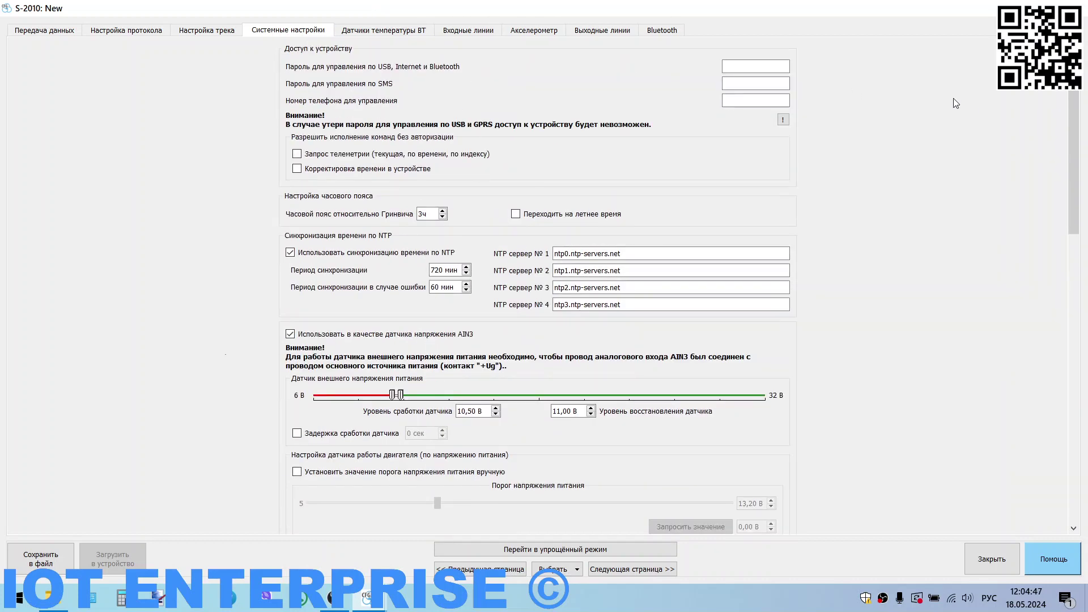
Step: Enter the USB/Internet/Bluetooth control password and go to the Датчики температуры ВТ page
{"action": "left_click", "coordinate": [770, 66]}
{"action": "type", "text": "1234"}
{"action": "left_click", "coordinate": [734, 83]}
{"action": "left_click", "coordinate": [746, 101]}
{"action": "left_click", "coordinate": [397, 34]}
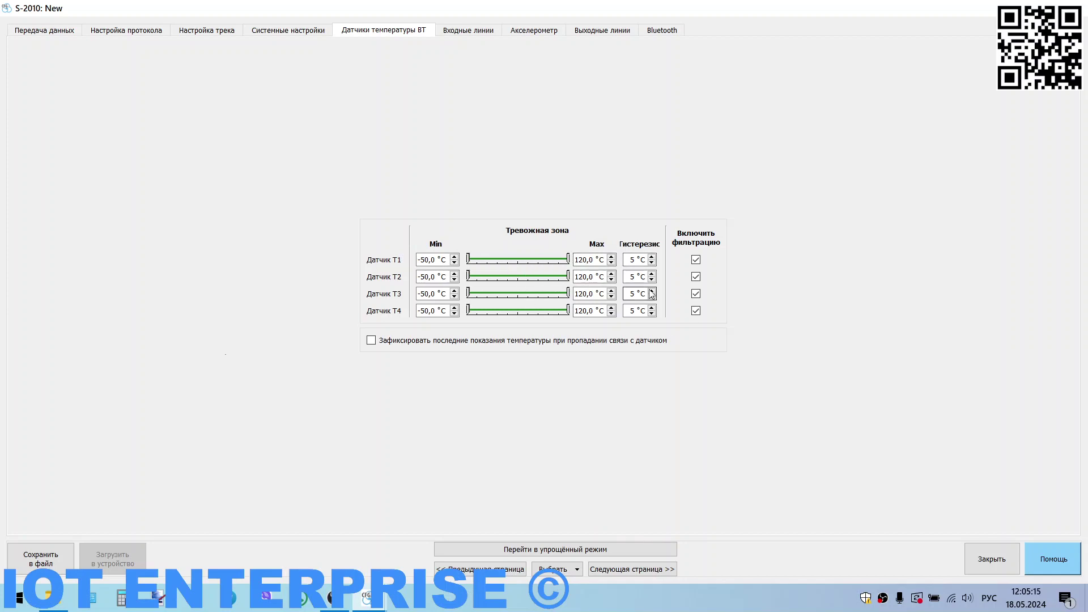
Step: Go to the Входные линии page to see IN1 configured as Зажигание
{"action": "left_click", "coordinate": [468, 31]}
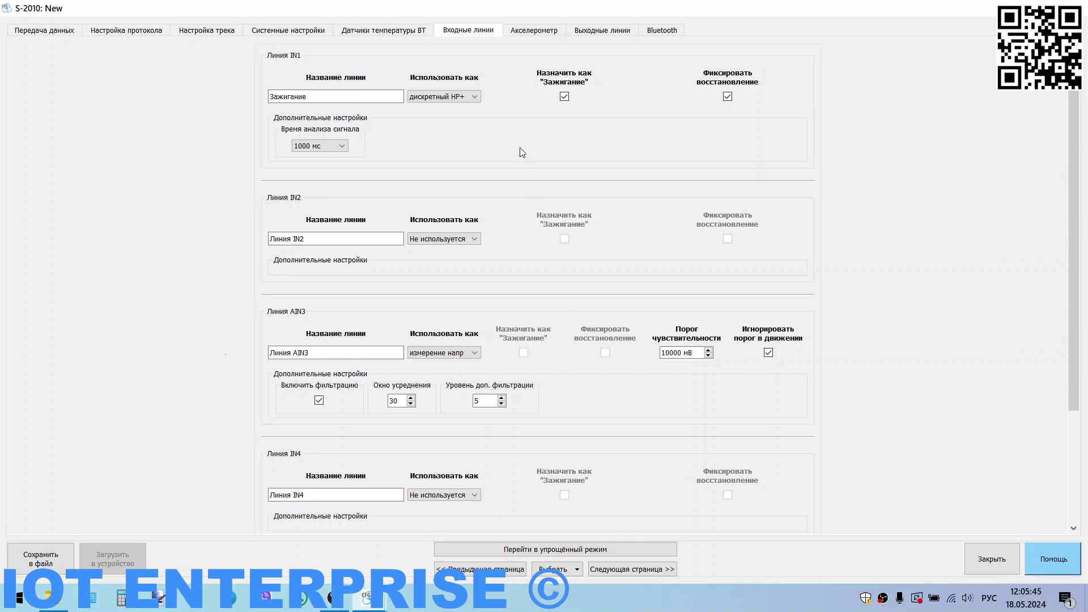
Step: View the Акселерометр page, then display output line O1 on the Выходные линии page
{"action": "left_click", "coordinate": [526, 35]}
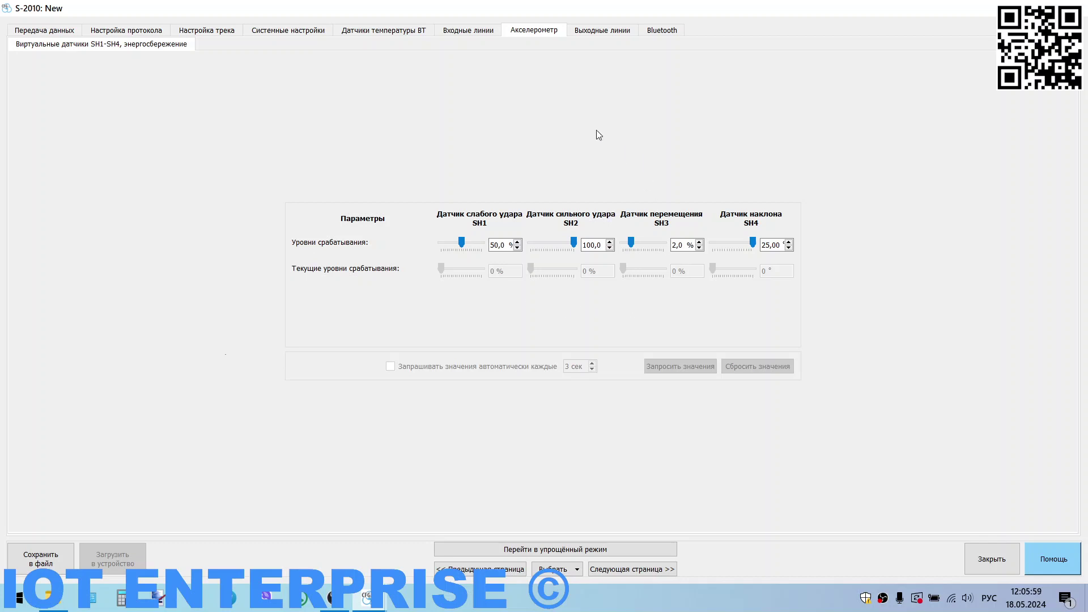
{"action": "left_click", "coordinate": [614, 32]}
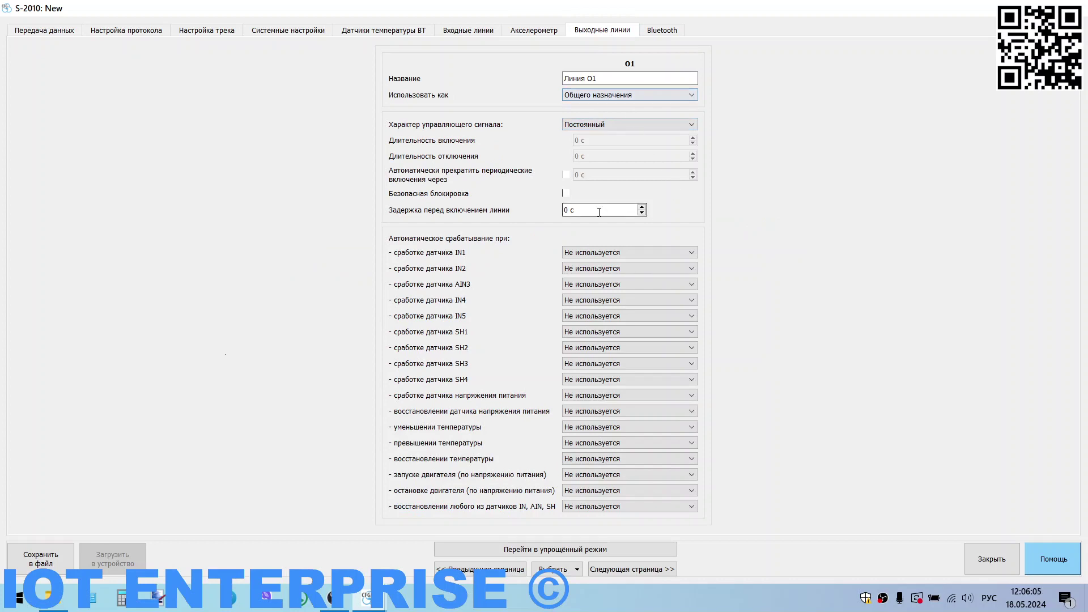
Step: Enable safe blocking on output O1 with a 5 s switch-on delay, then show the Bluetooth settings
{"action": "left_click", "coordinate": [566, 194]}
{"action": "double_click", "coordinate": [584, 210]}
{"action": "type", "text": "5"}
{"action": "left_click", "coordinate": [645, 78]}
{"action": "left_click", "coordinate": [666, 30]}
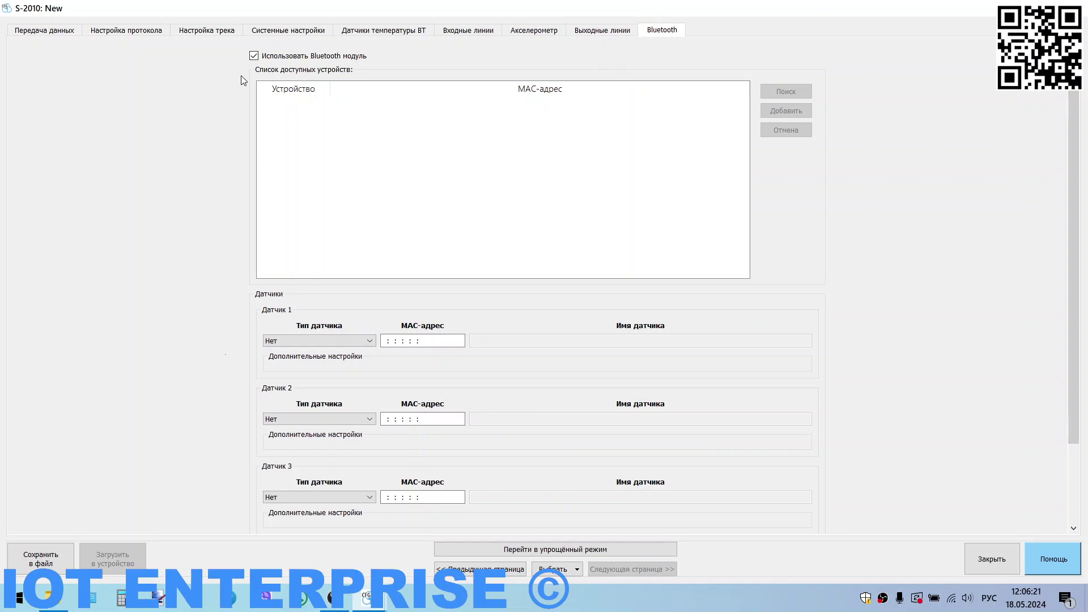
Step: Untick Использовать Bluetooth модуль, then review track and protocol settings and return to Передача данных at the top
{"action": "left_click", "coordinate": [254, 56]}
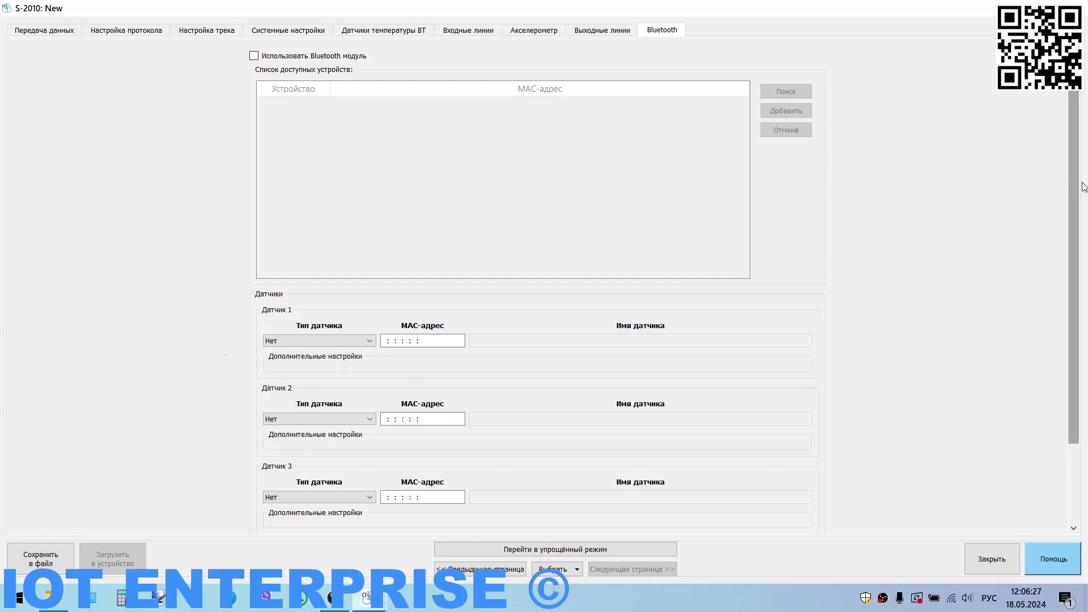
{"action": "left_click_drag", "start_coordinate": [1082, 190], "coordinate": [1086, 370]}
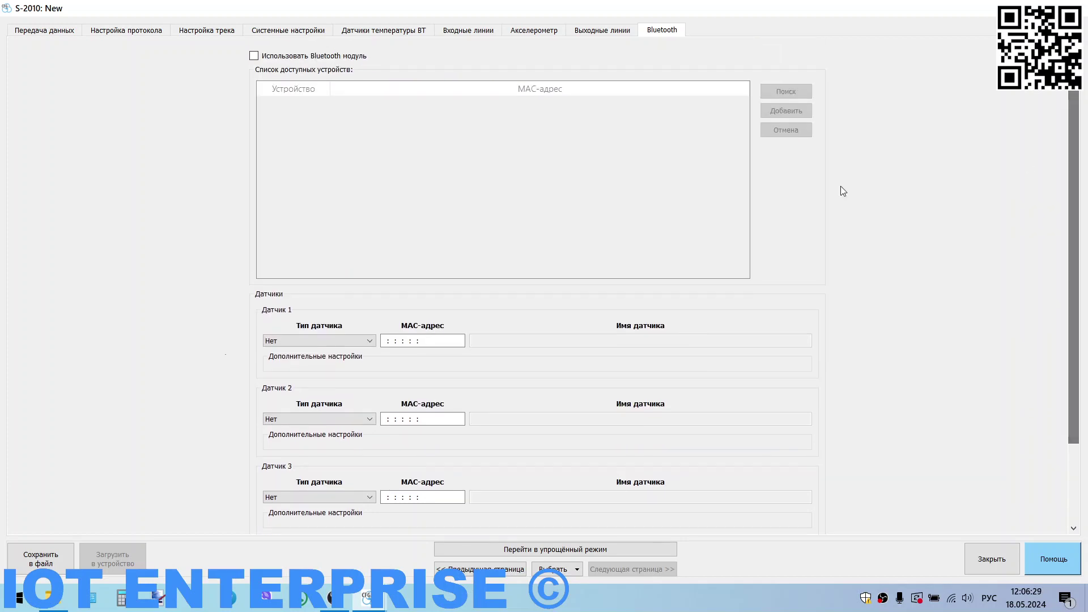
{"action": "left_click", "coordinate": [180, 33]}
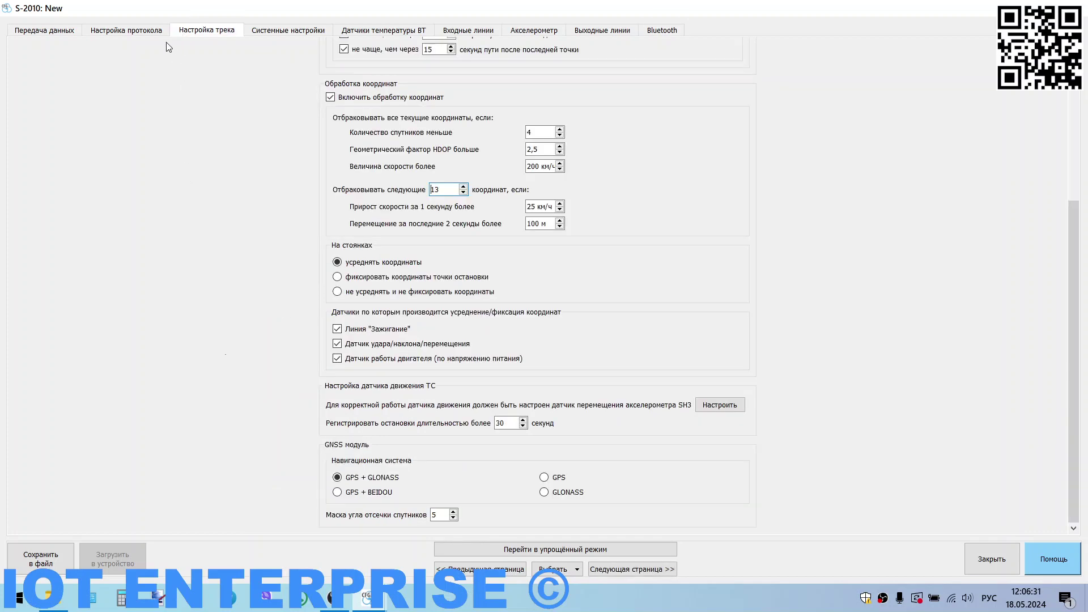
{"action": "left_click", "coordinate": [125, 36]}
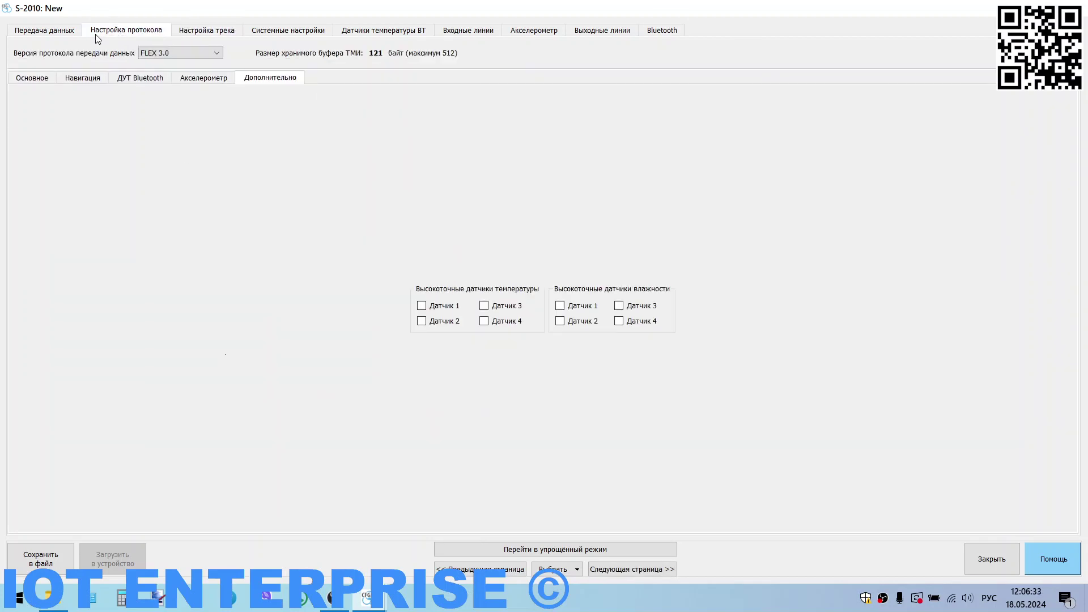
{"action": "left_click", "coordinate": [65, 36]}
{"action": "scroll", "coordinate": [920, 221], "scroll_direction": "up", "scroll_amount": 10}
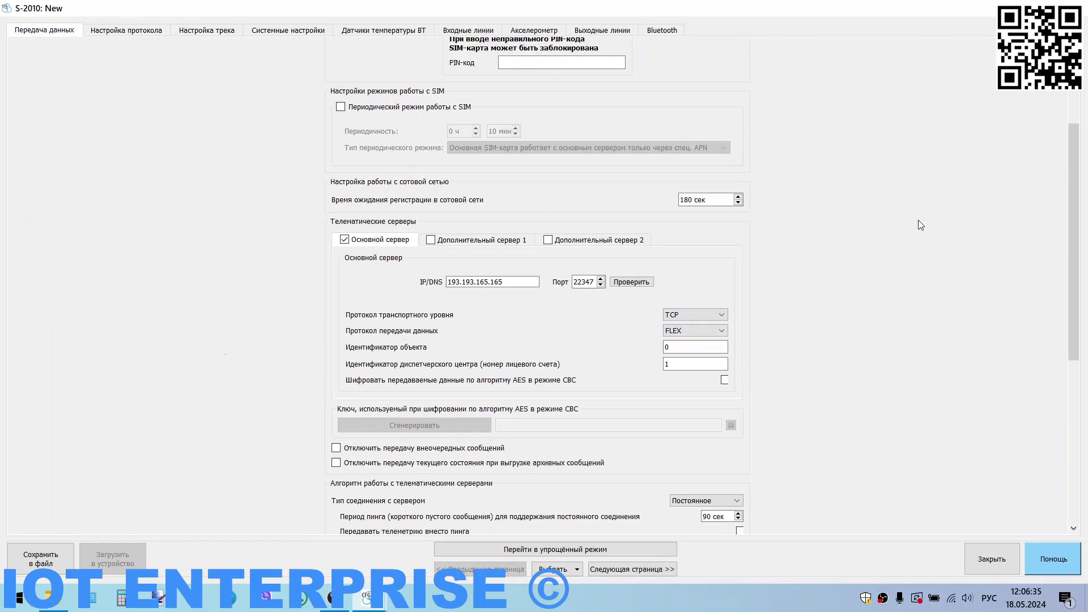